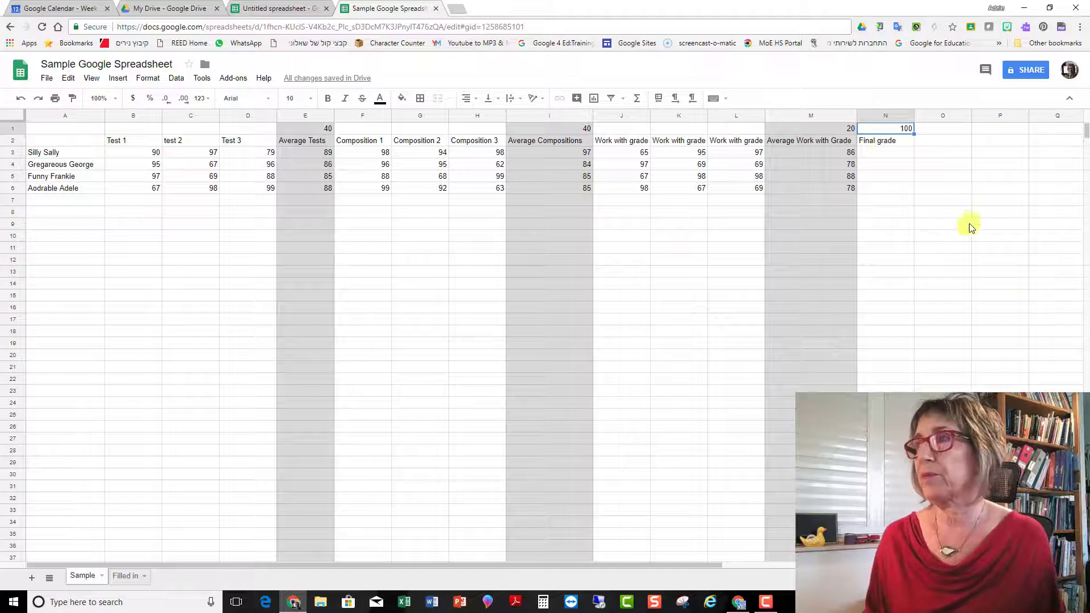
Step: Start a SUM formula in N3 under Final grade with the tests average weighted as E3*.4
click(881, 151)
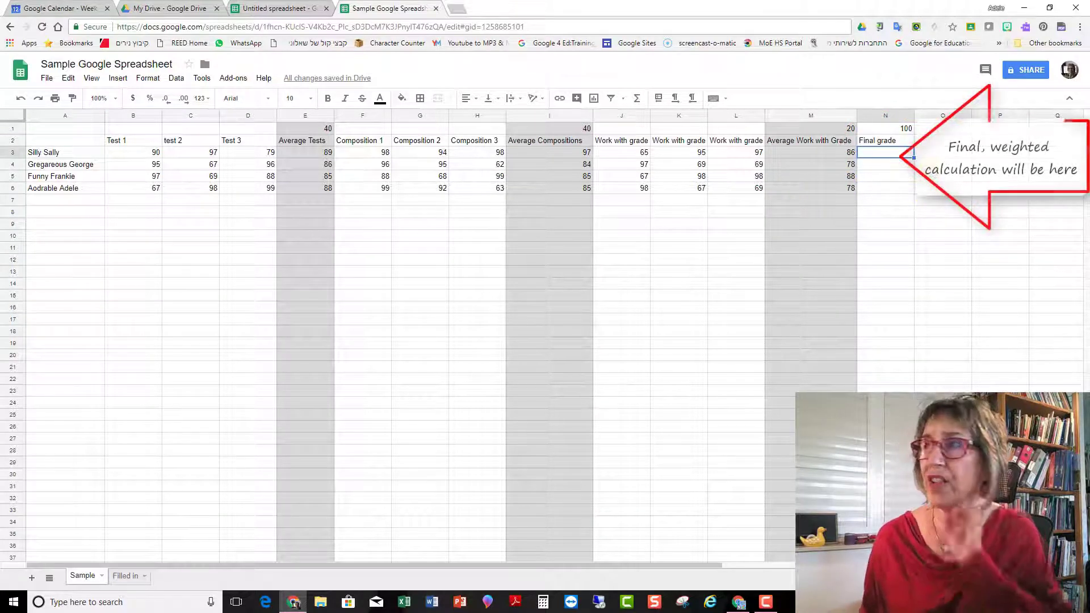
click(638, 100)
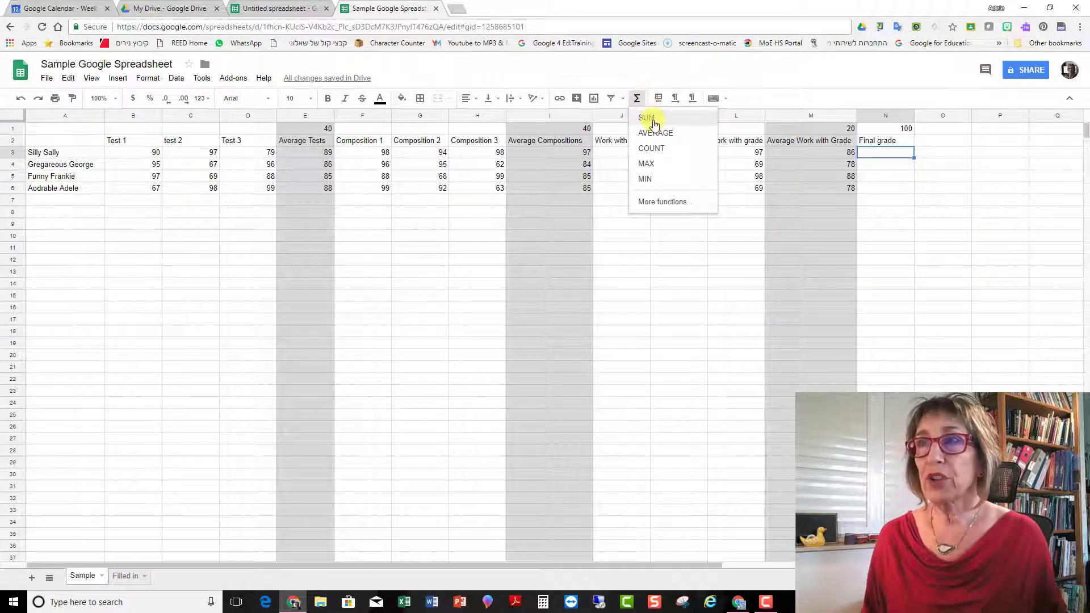
click(654, 124)
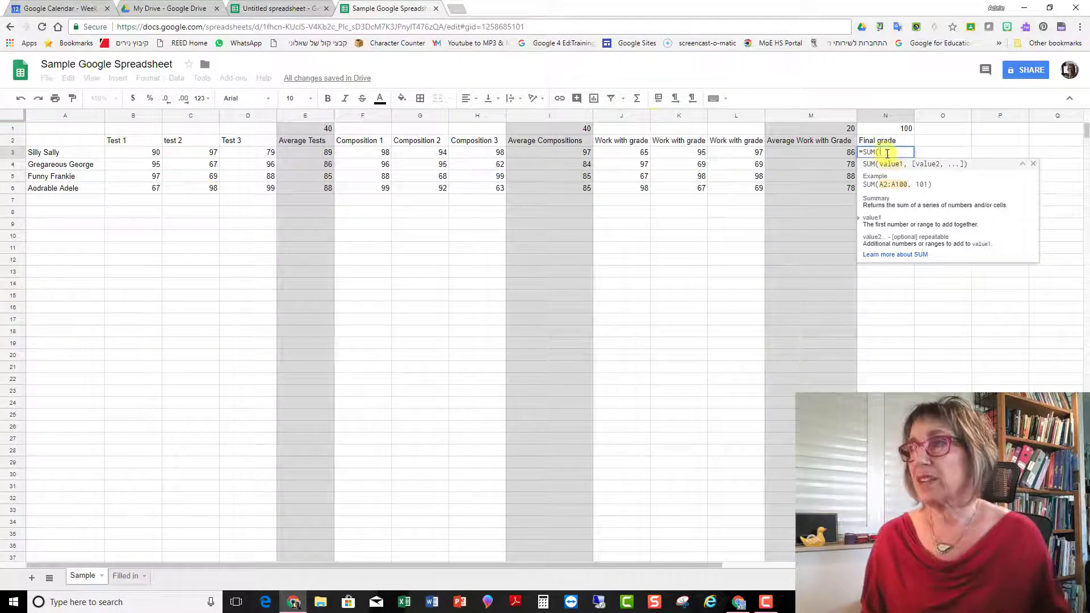
click(318, 154)
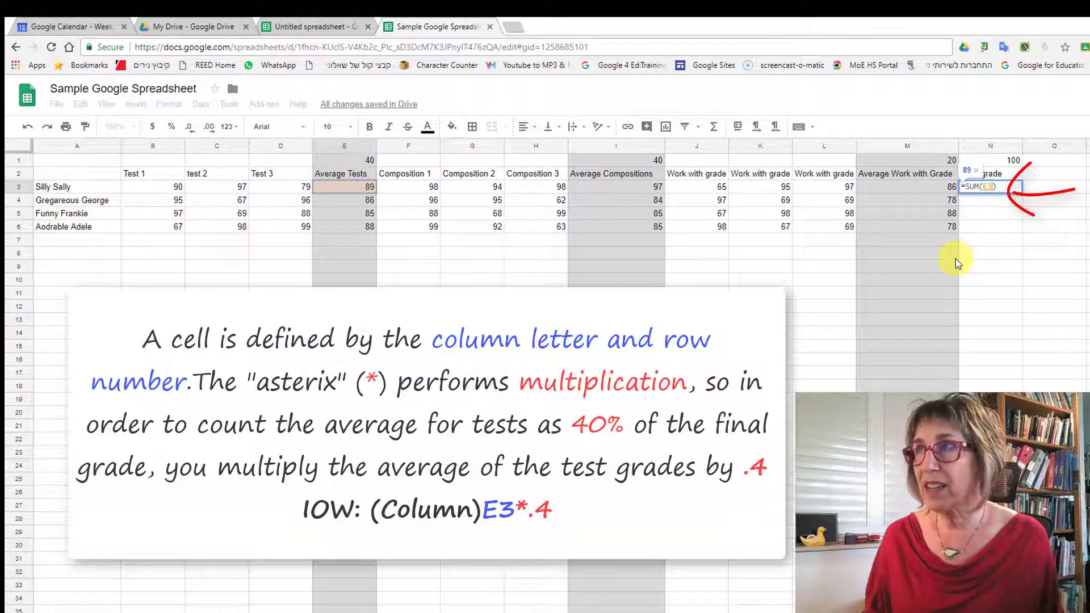
text(*)
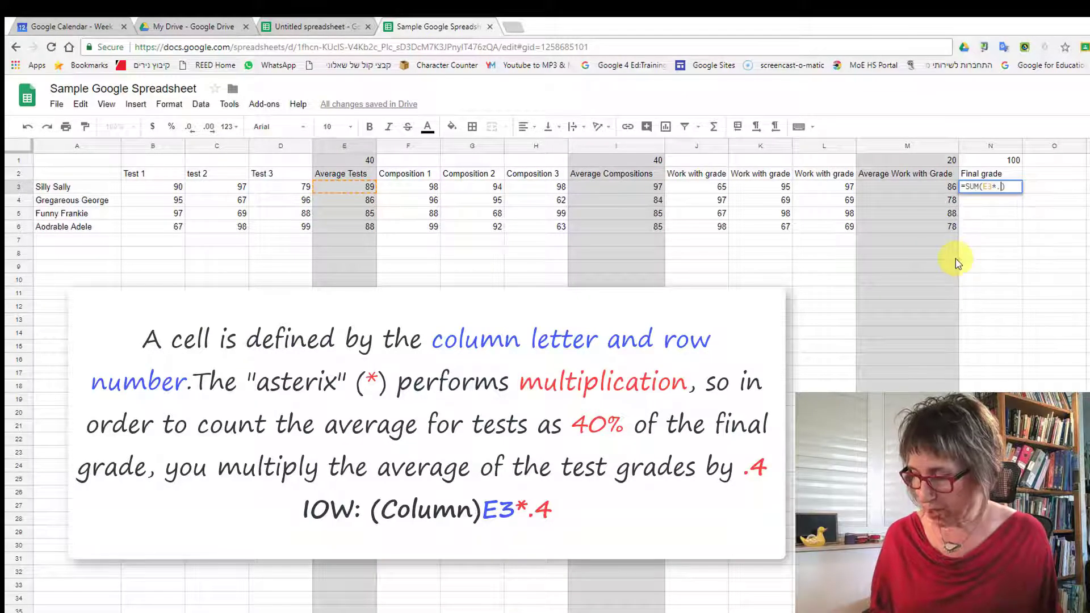
text(.4)
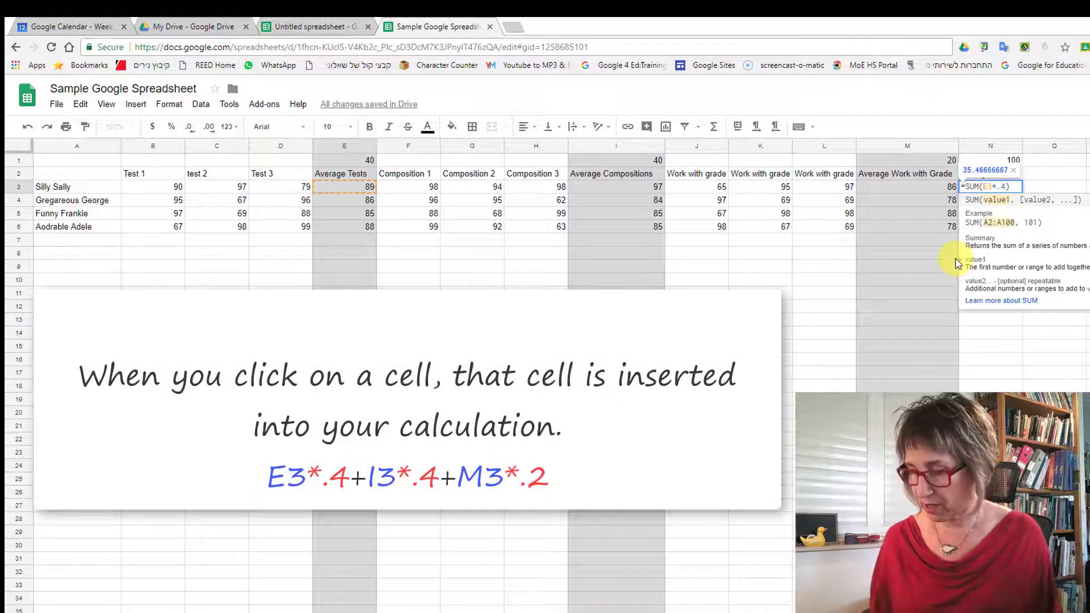
Step: Complete the N3 formula by adding the weighted compositions and work averages, +I3*.4+M3*.2, and enter it
text(+)
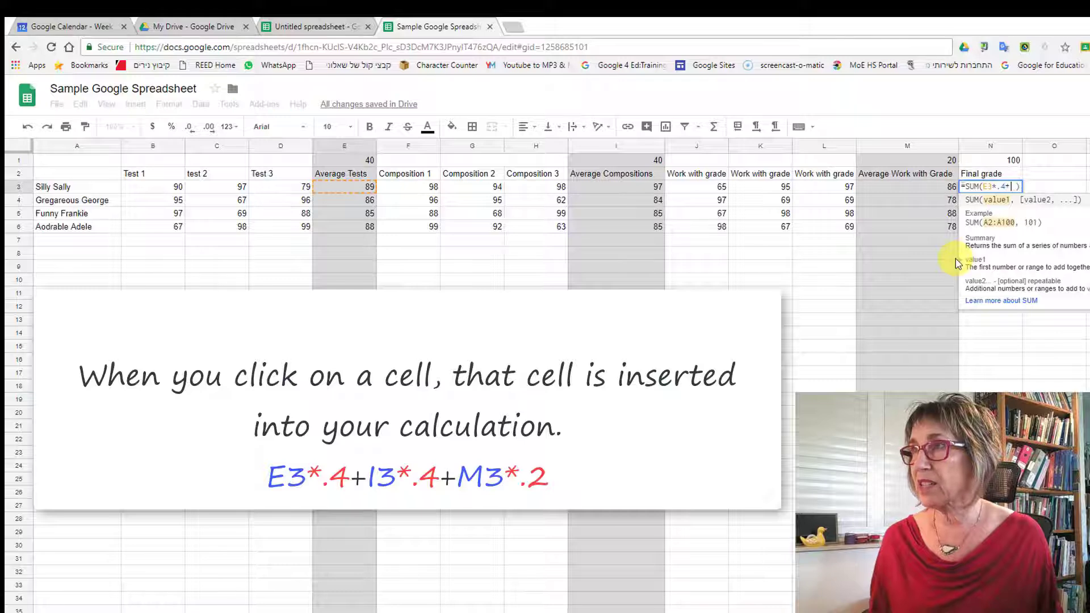
click(624, 192)
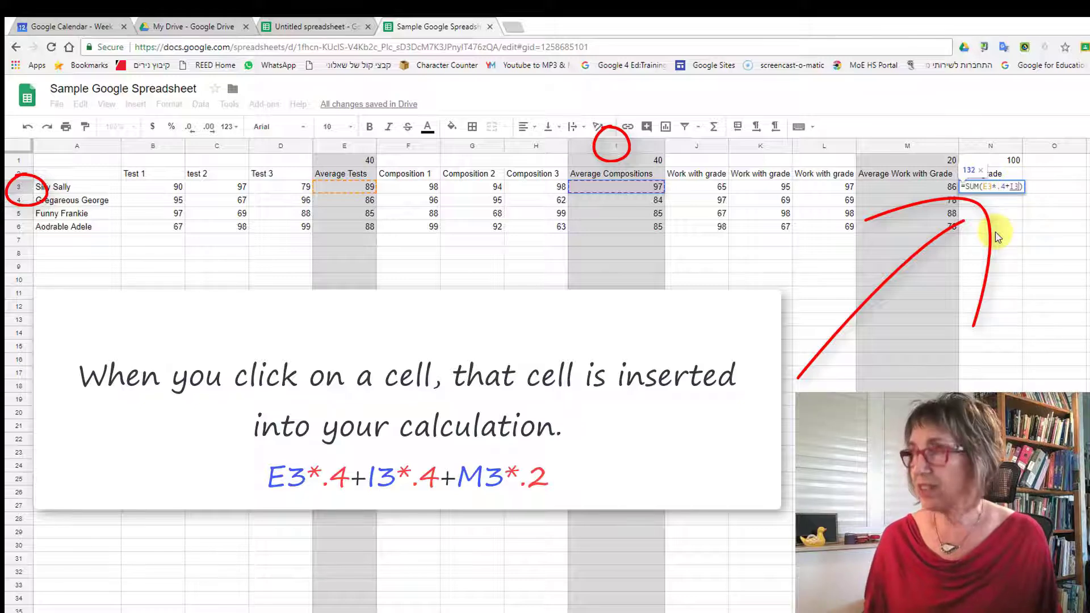
text(*)
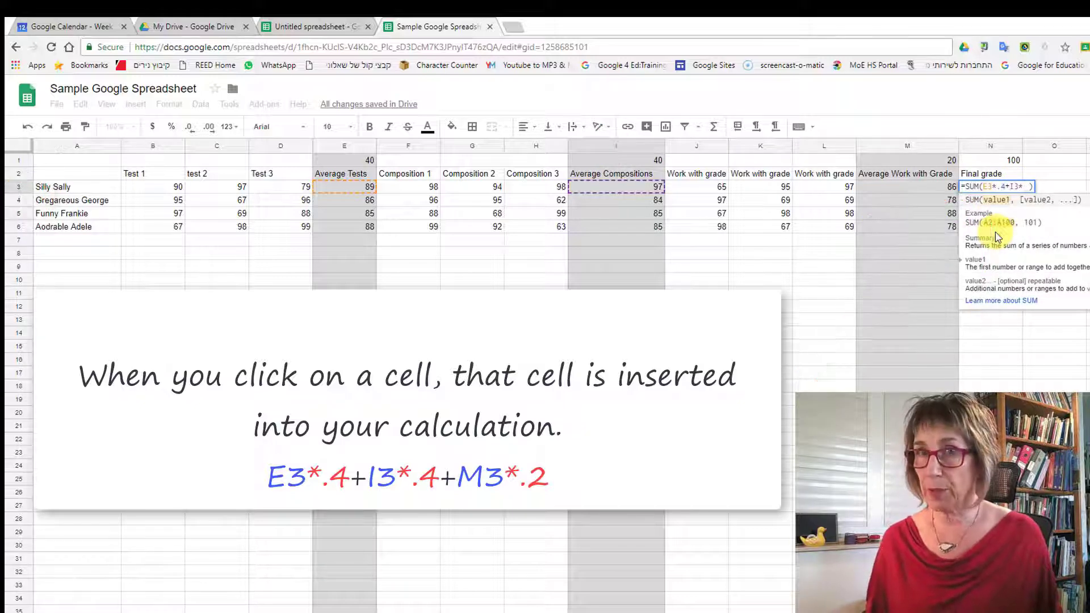
text(.4)
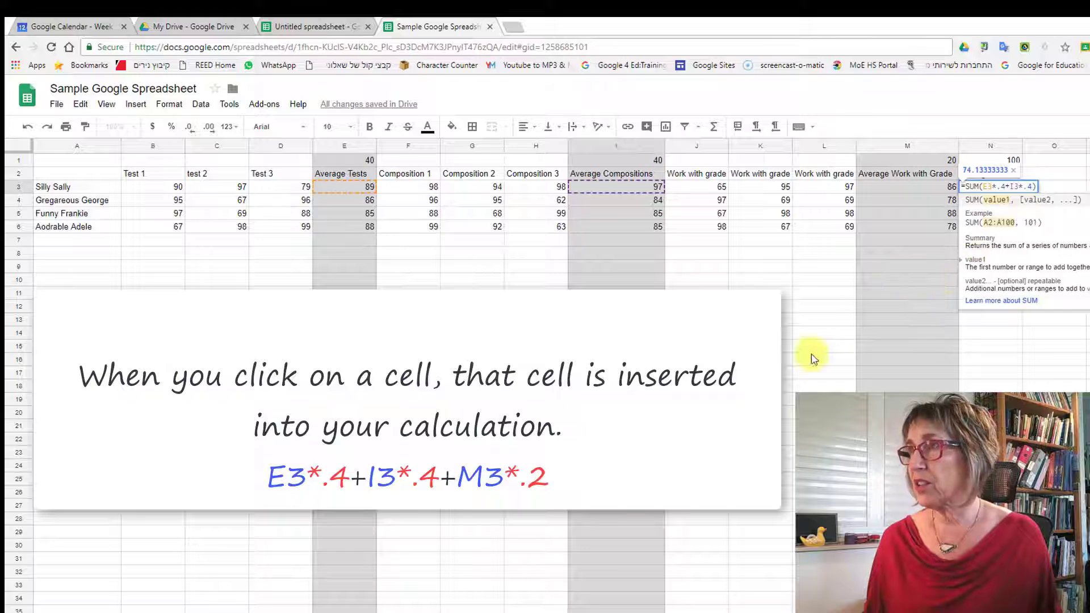
text(+)
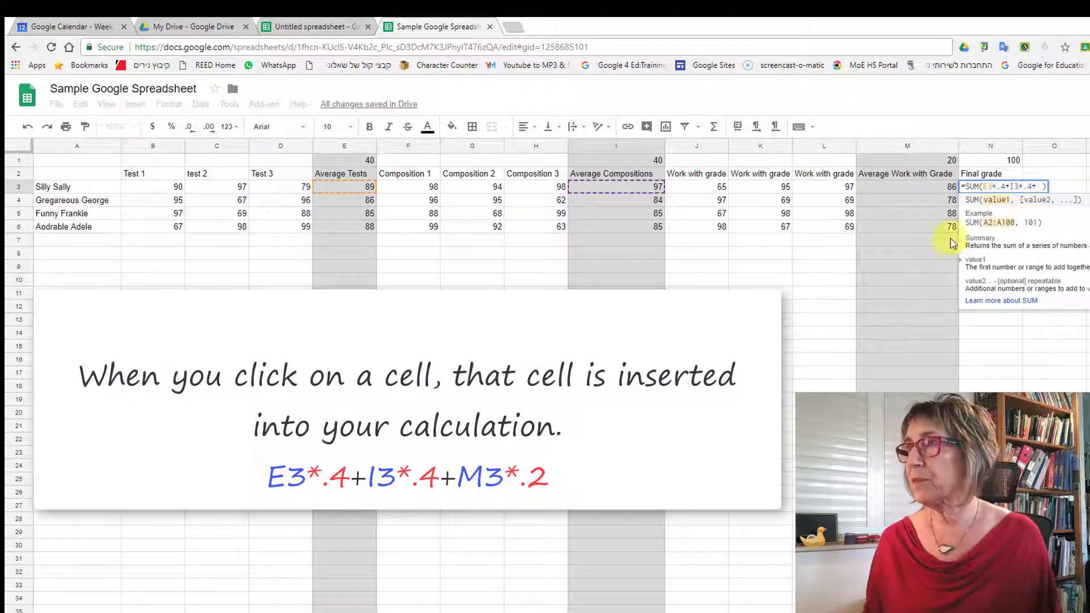
click(931, 189)
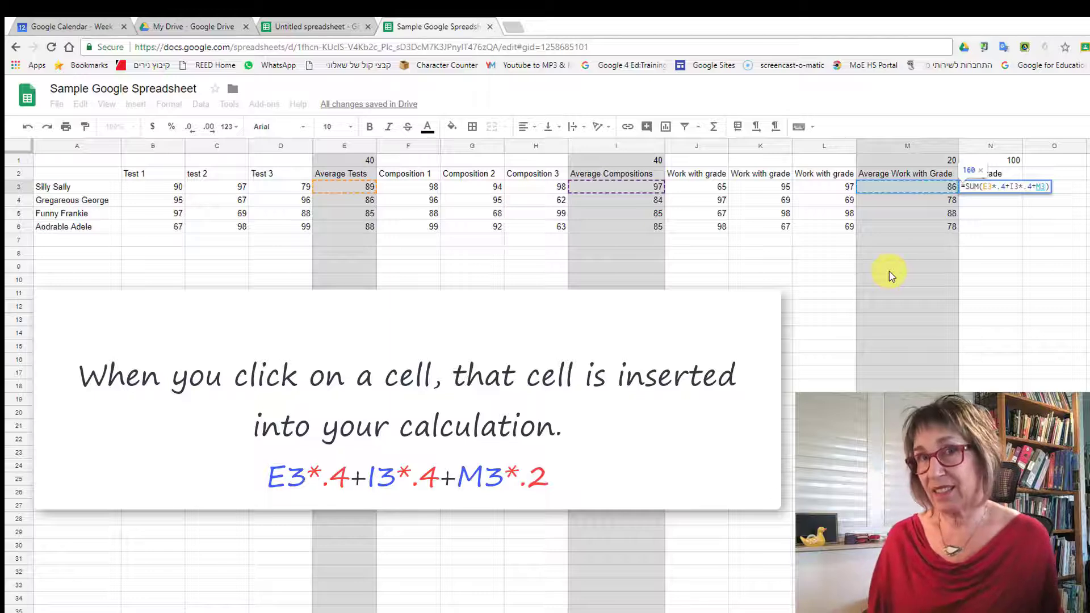
text(*)
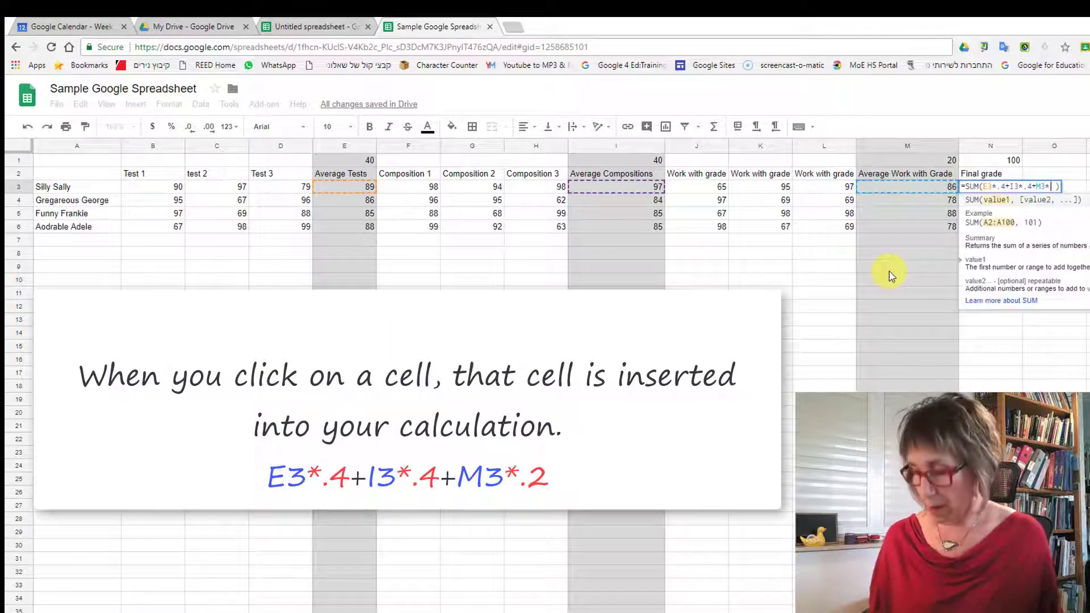
text(.2)
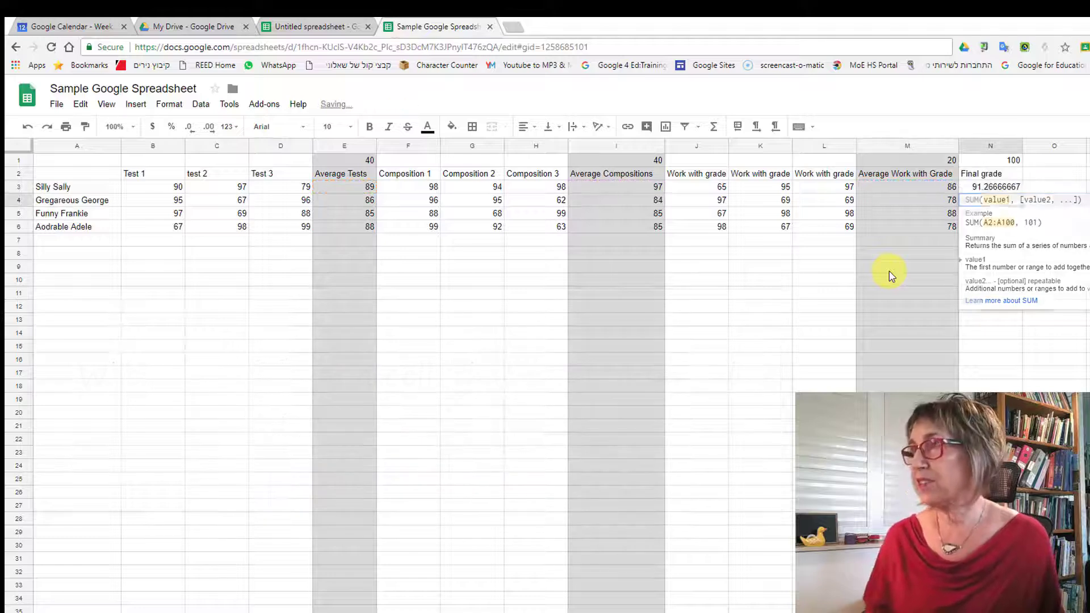
key(Return)
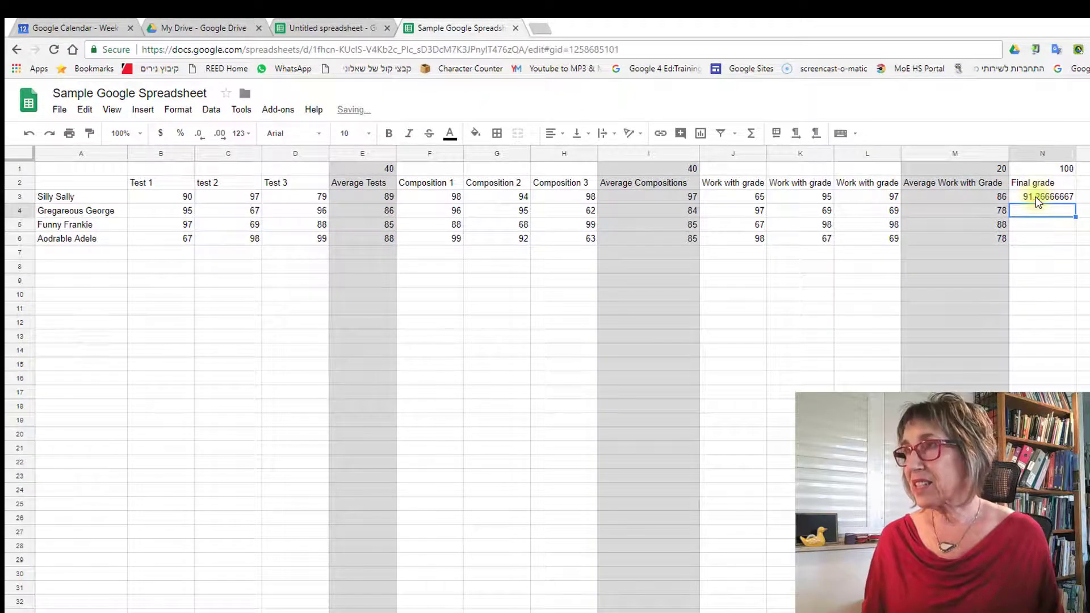
Step: Decrease the decimal places of the whole Final grade column N to whole numbers
click(1044, 154)
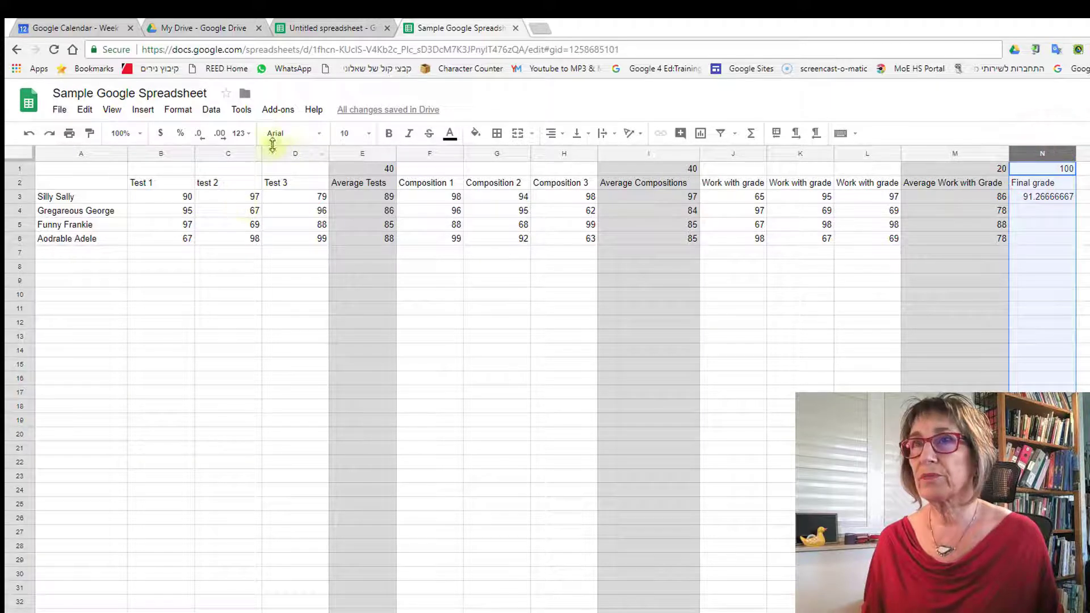
click(199, 134)
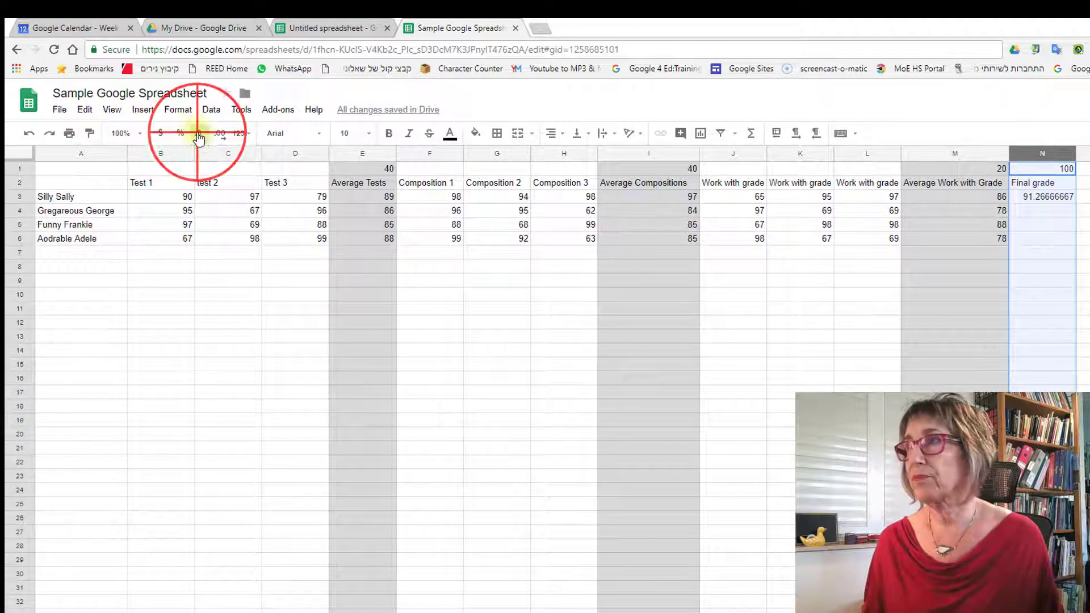
click(199, 134)
Step: Copy the final grade formula from N3 and paste it into N4:N6 for the remaining students
click(1048, 196)
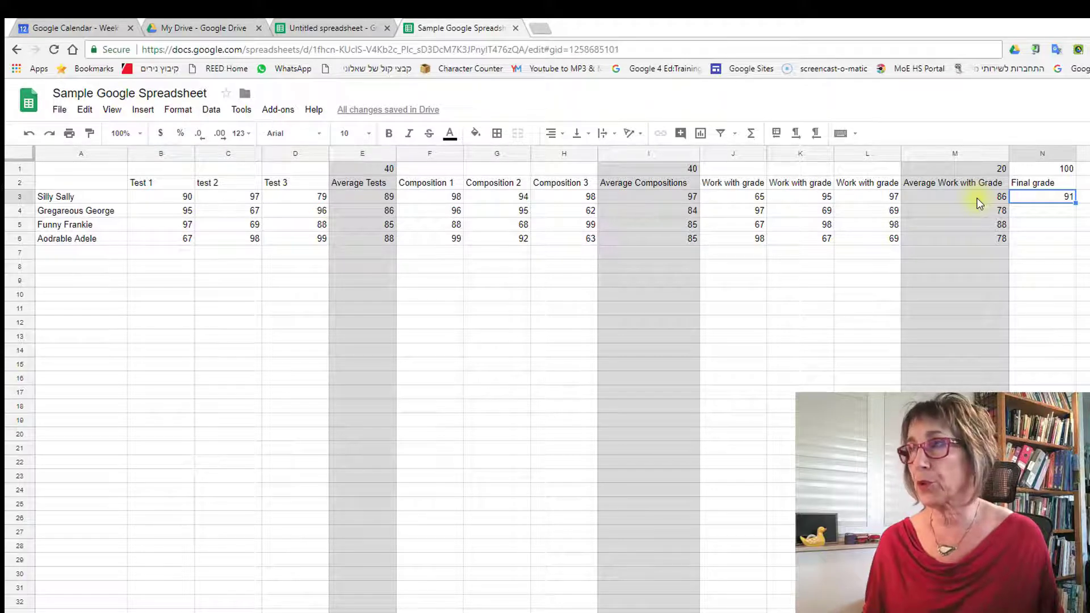
click(1024, 198)
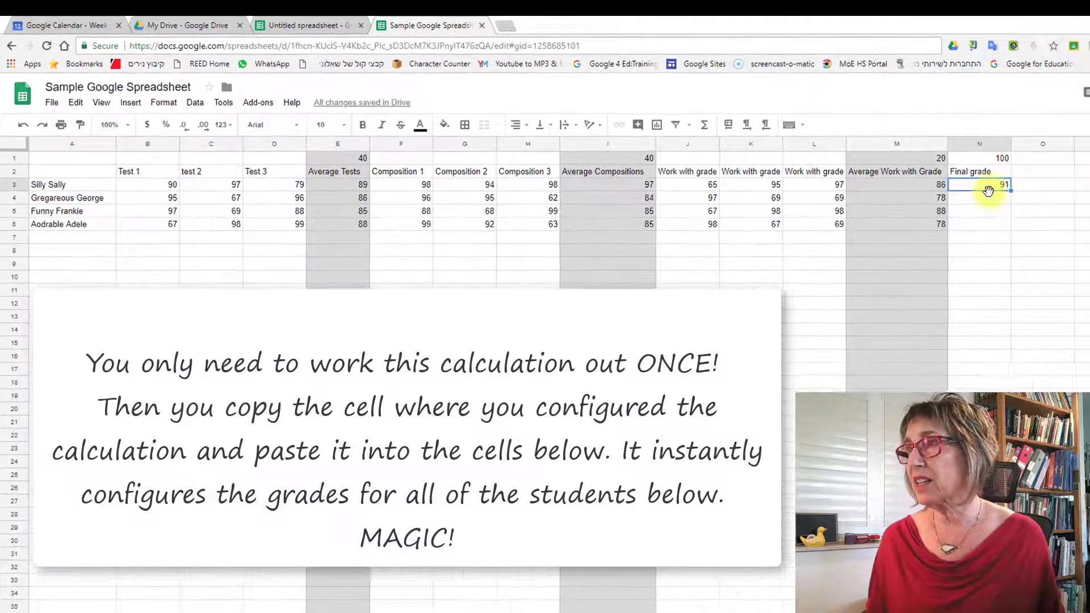
right_click(990, 189)
click(998, 213)
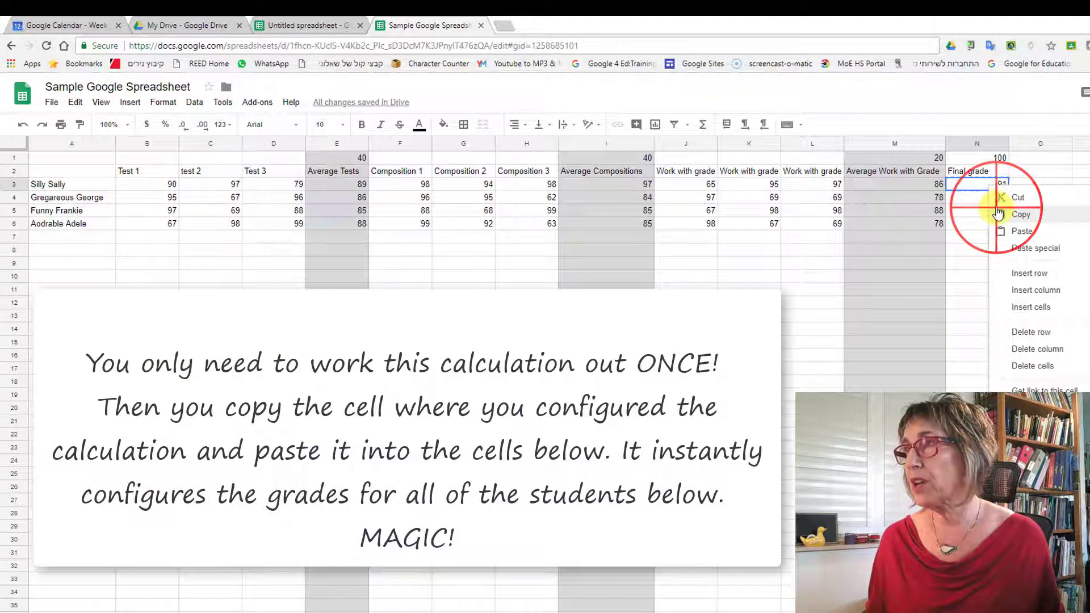
click(978, 200)
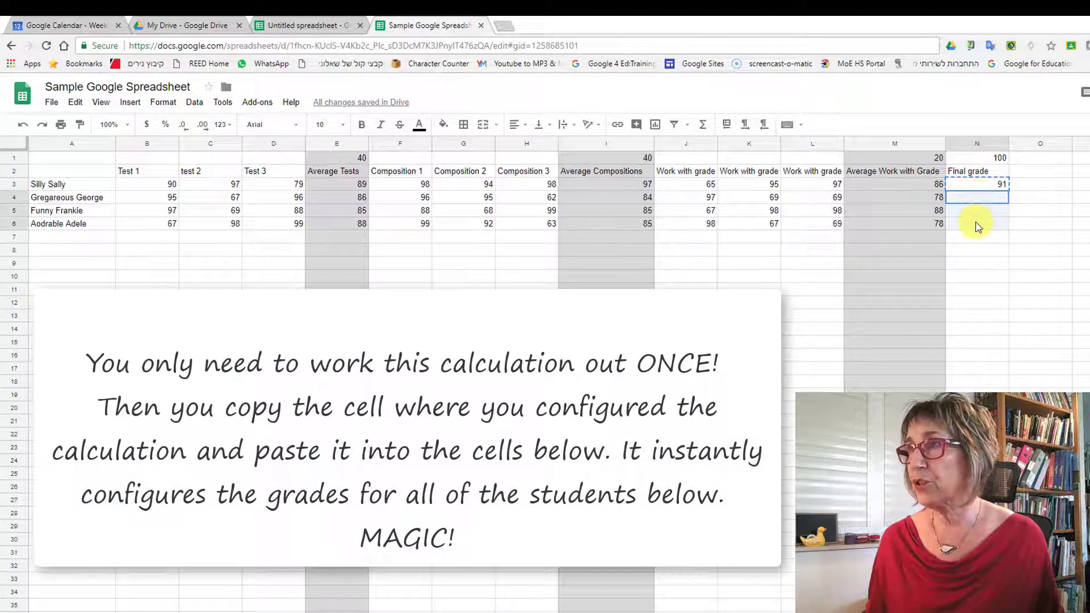
drag(978, 226, 977, 227)
right_click(977, 228)
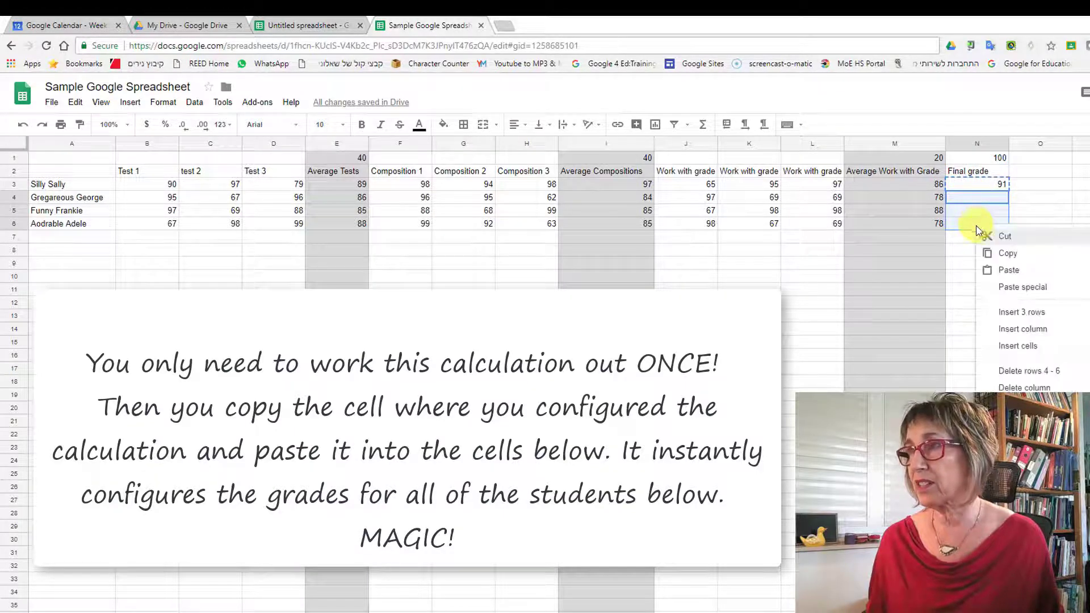
click(987, 268)
click(961, 312)
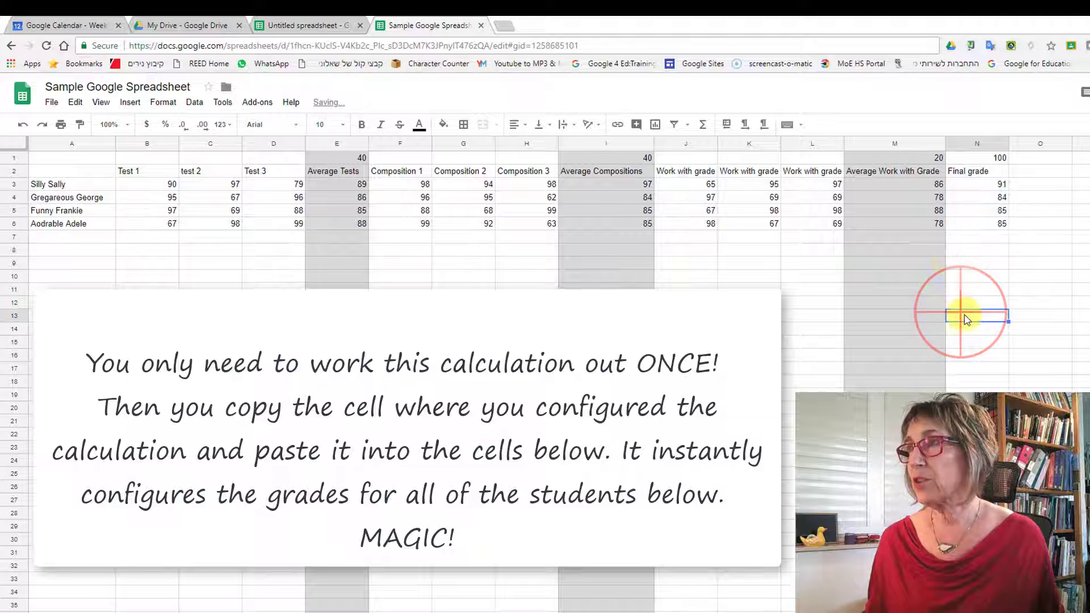
click(985, 199)
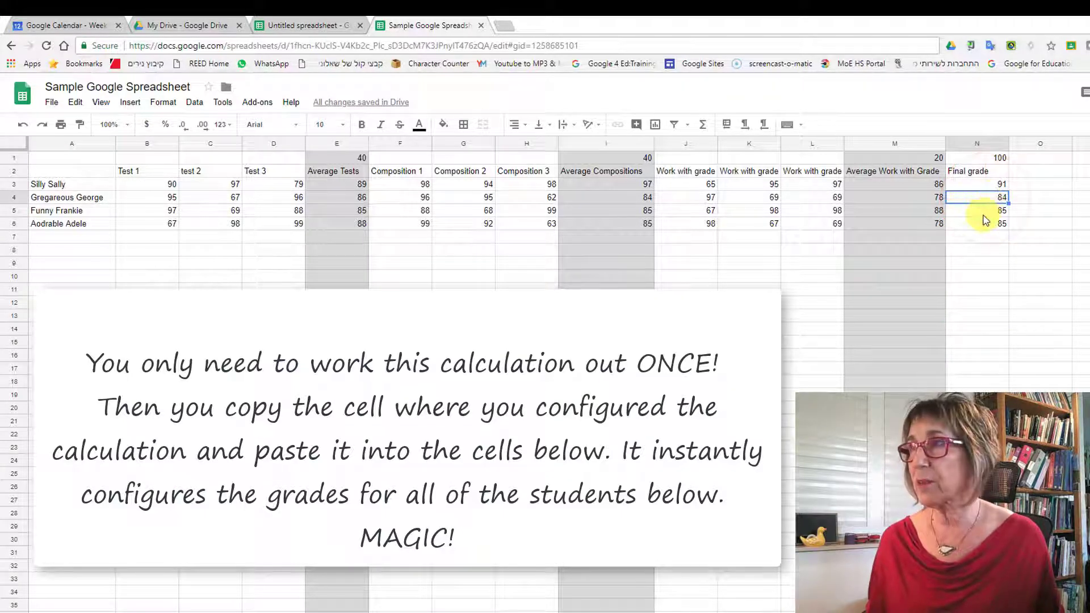
click(986, 219)
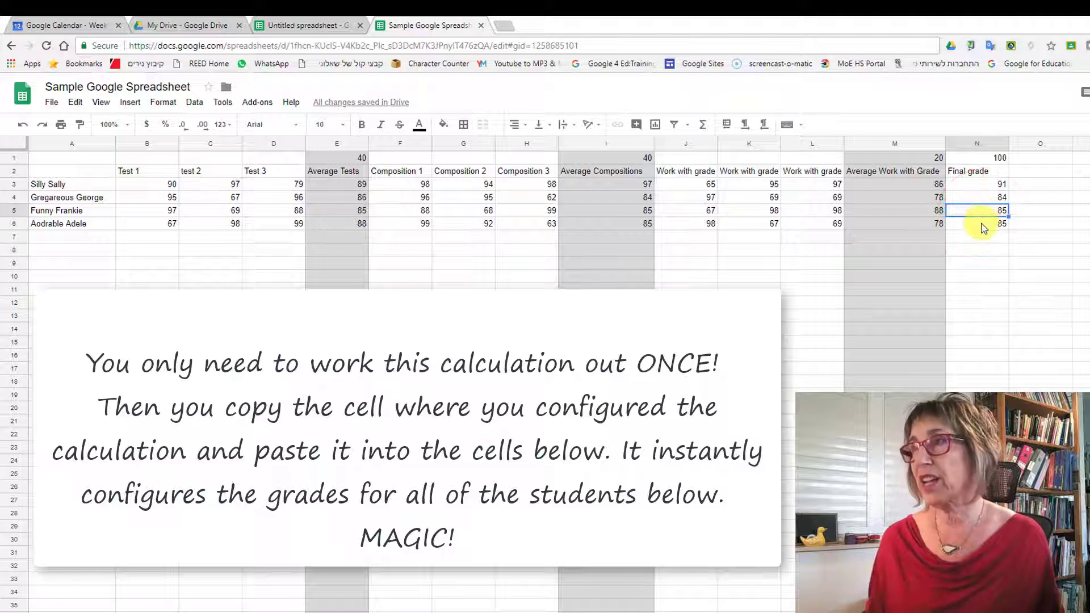
click(983, 226)
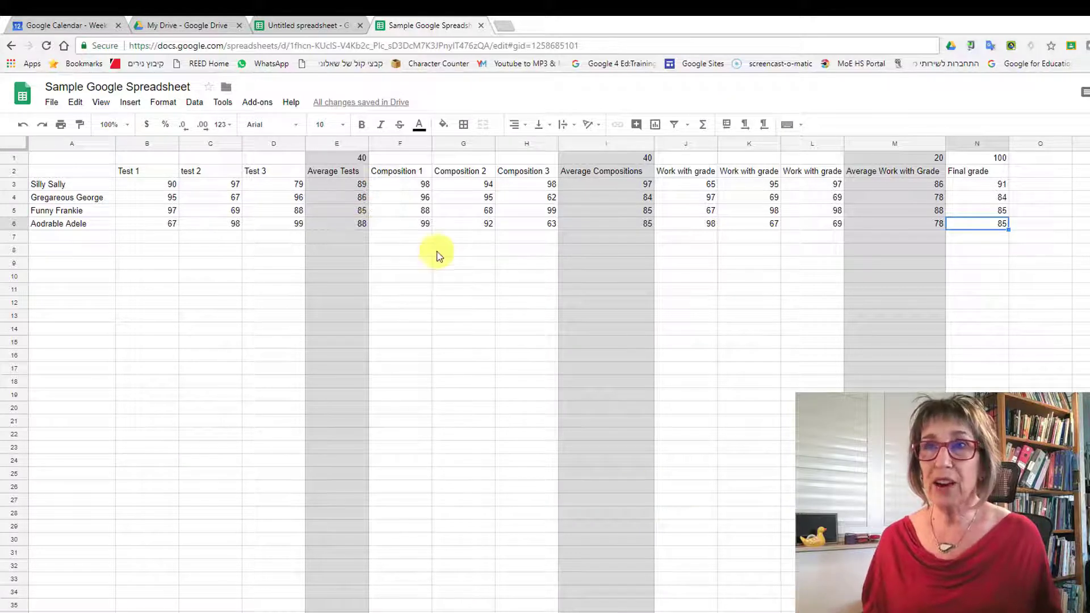
drag(57, 186, 61, 414)
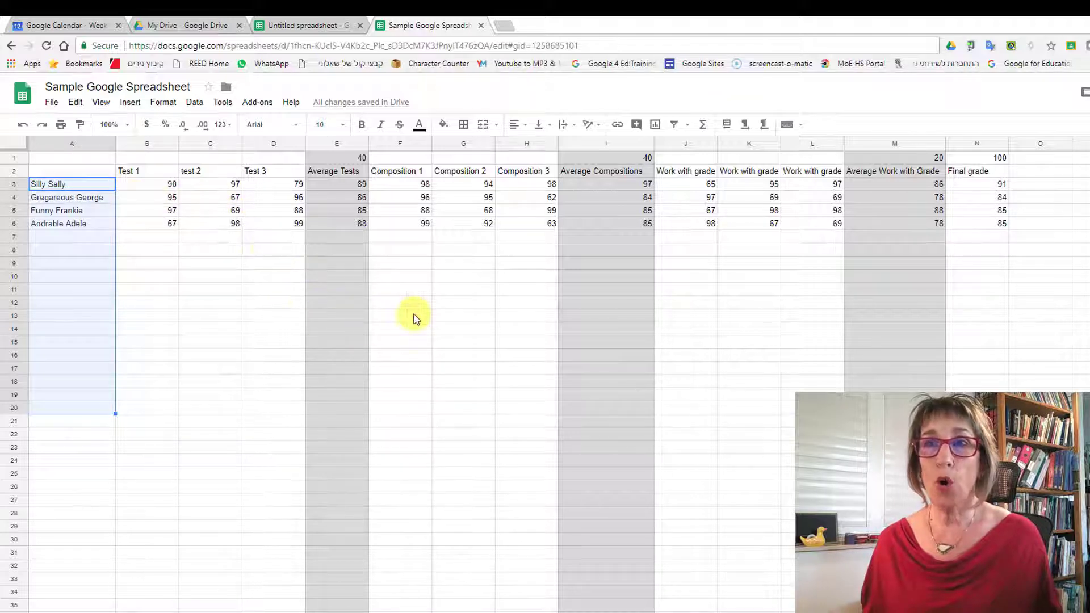
Step: Copy the Average Tests formula from E3 into the empty cells E7:E12
click(344, 183)
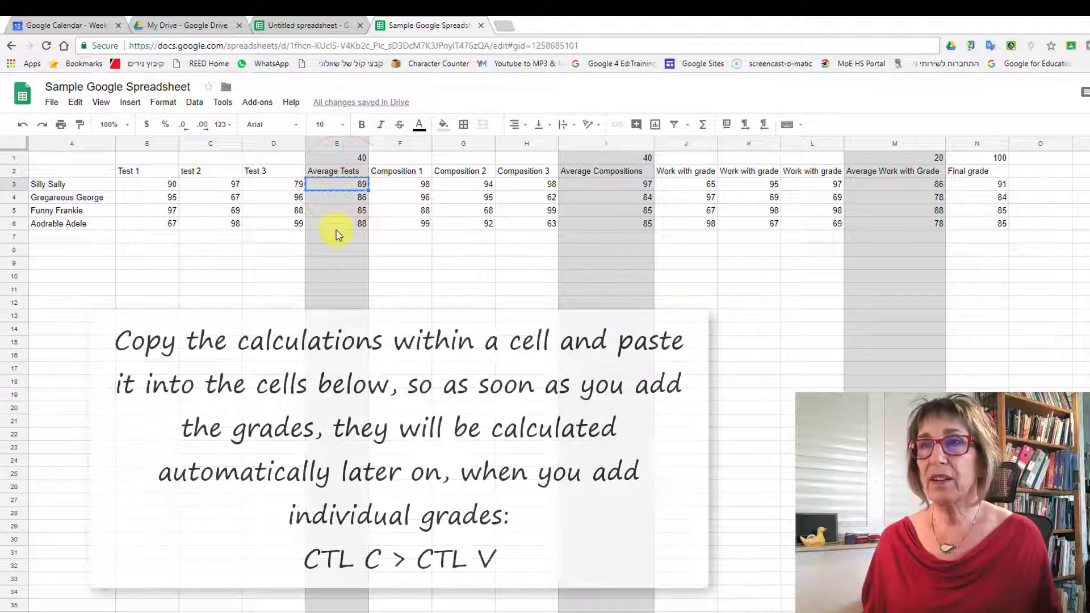
key(ctrl+c)
click(335, 227)
drag(338, 237, 338, 302)
key(ctrl+v)
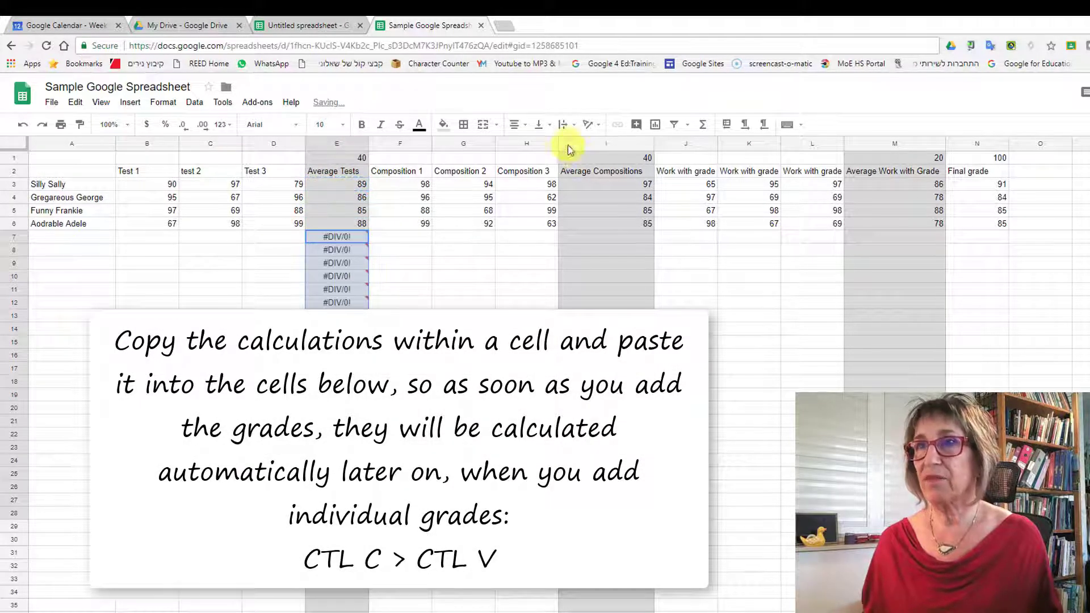
Step: Copy the Average Compositions formula from I3 into the empty cells I7:I12
click(613, 185)
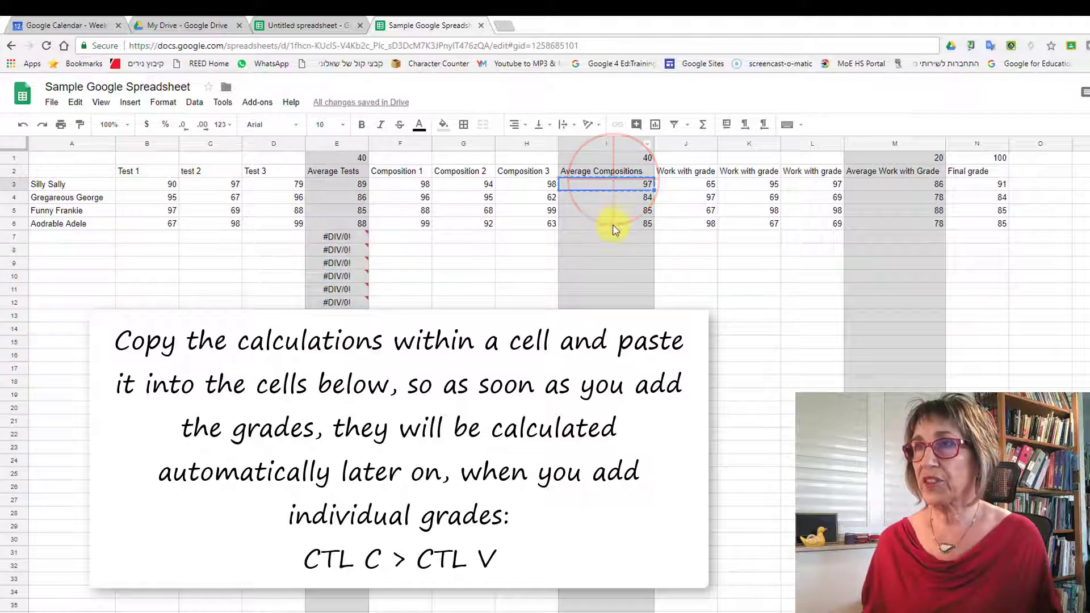
key(ctrl+c)
drag(618, 243, 619, 301)
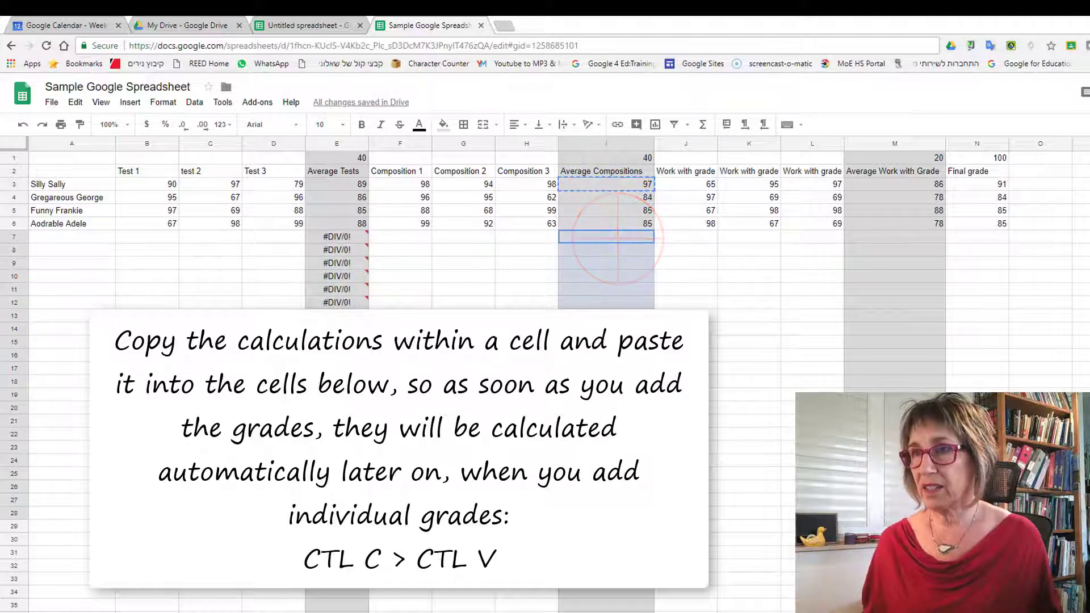
key(ctrl+v)
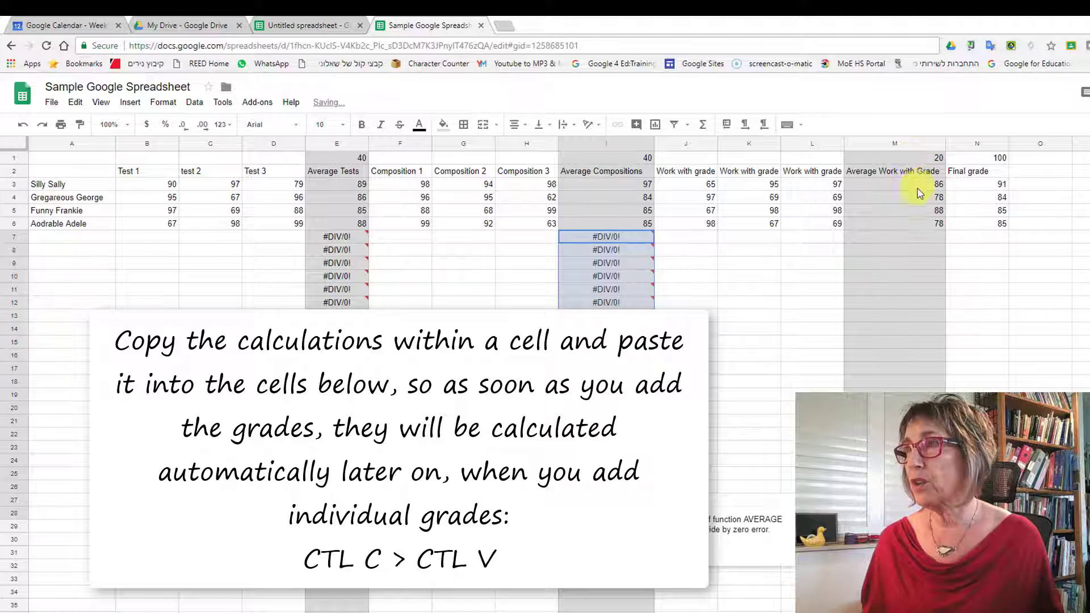
Step: Copy the Average Work with Grade formula from M3 into the empty cells from M7 down to about row 19
click(902, 183)
key(ctrl+c)
drag(894, 238, 896, 391)
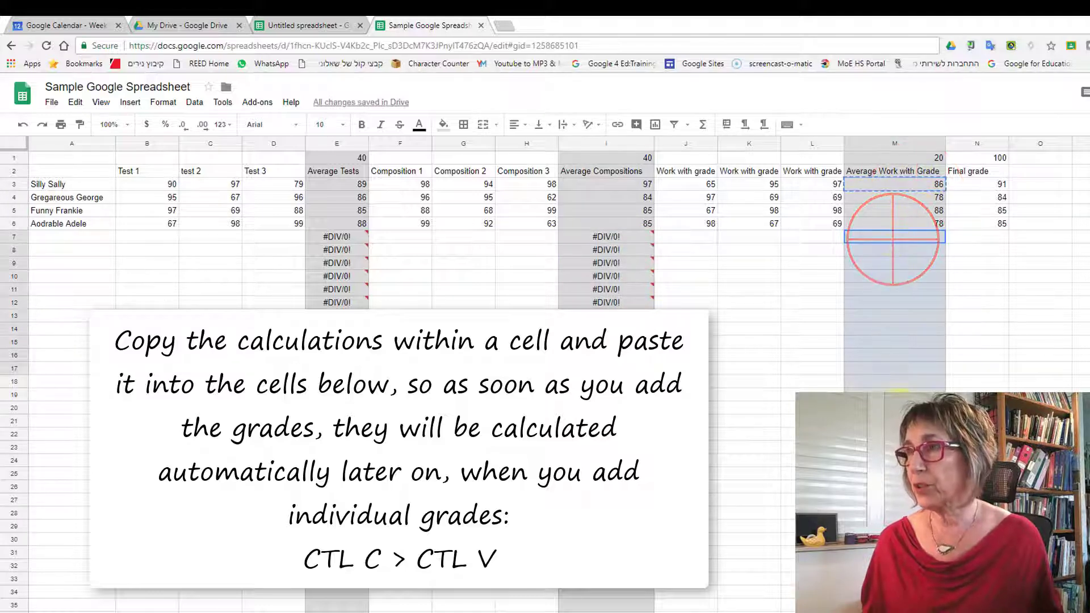
key(ctrl+v)
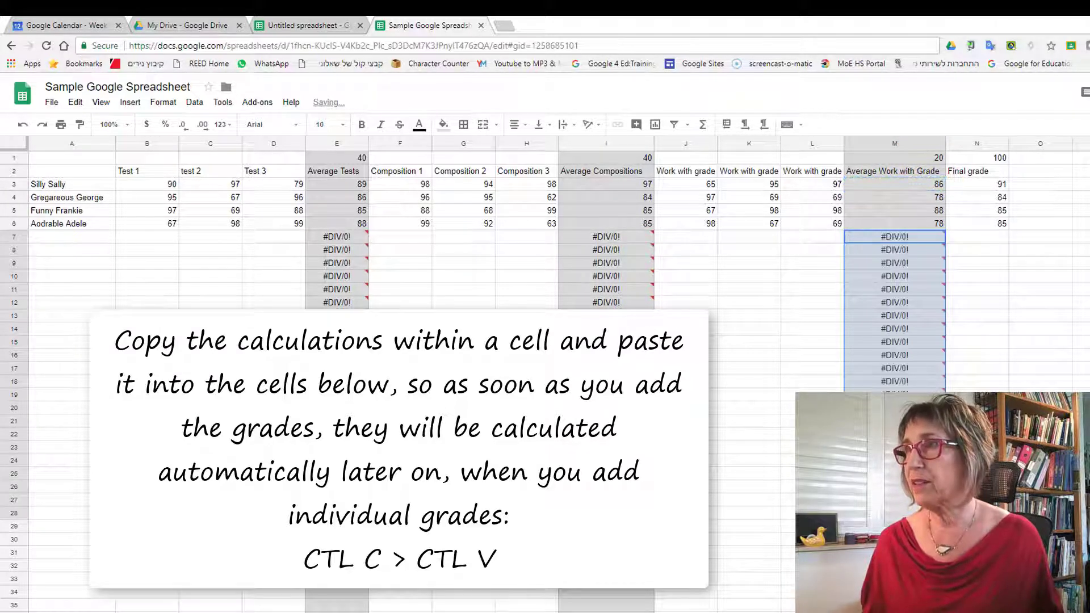
Step: Enter the test grades 65, 86 and 28 in B7:D7 for the next student row
click(167, 241)
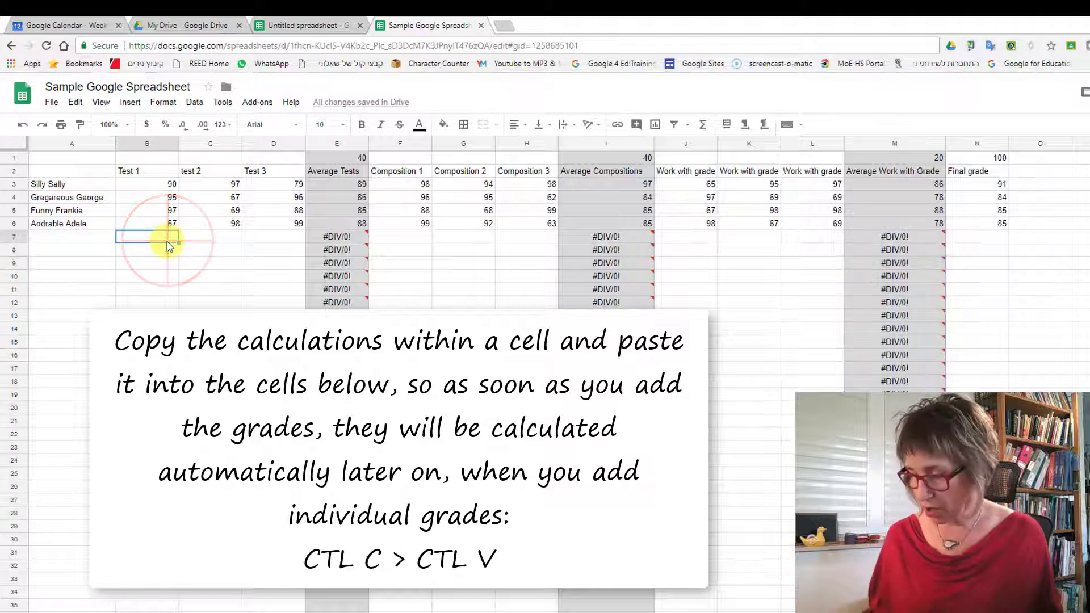
text(65)
key(Tab)
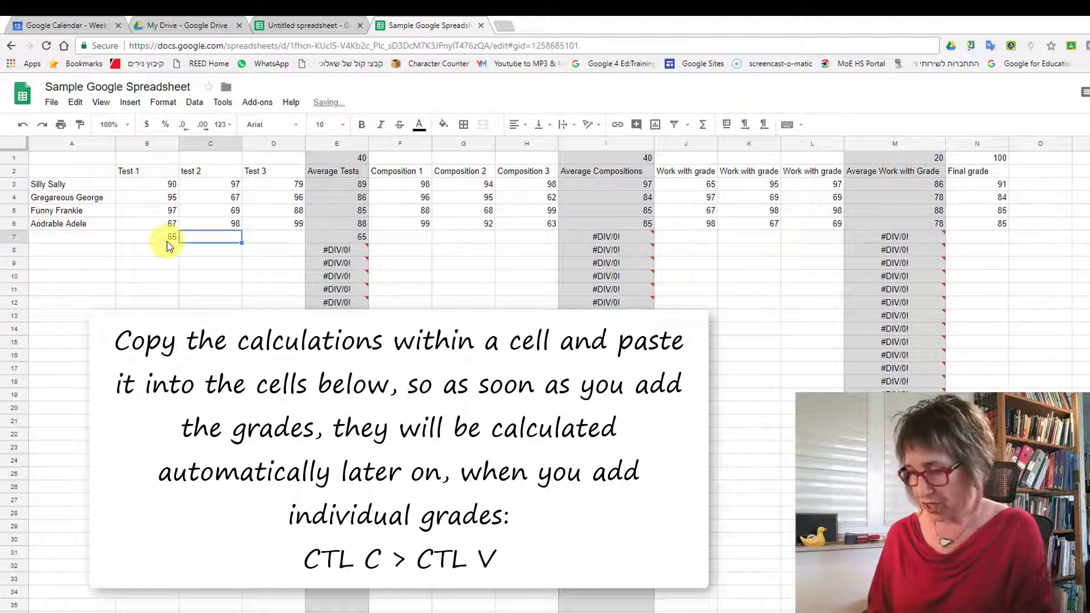
text(86)
key(Tab)
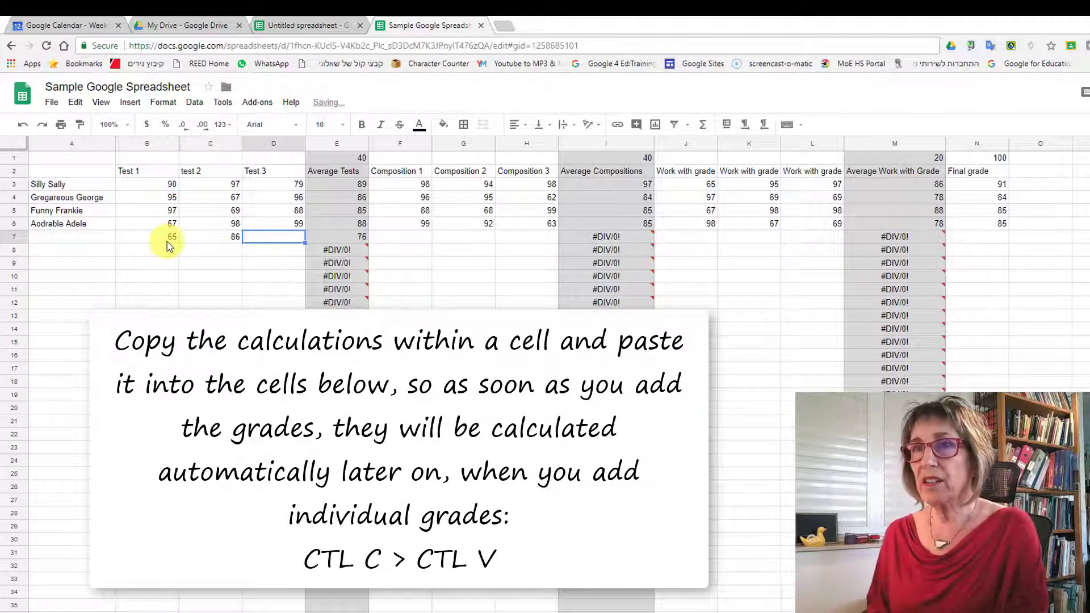
text(28)
key(Tab)
key(Tab)
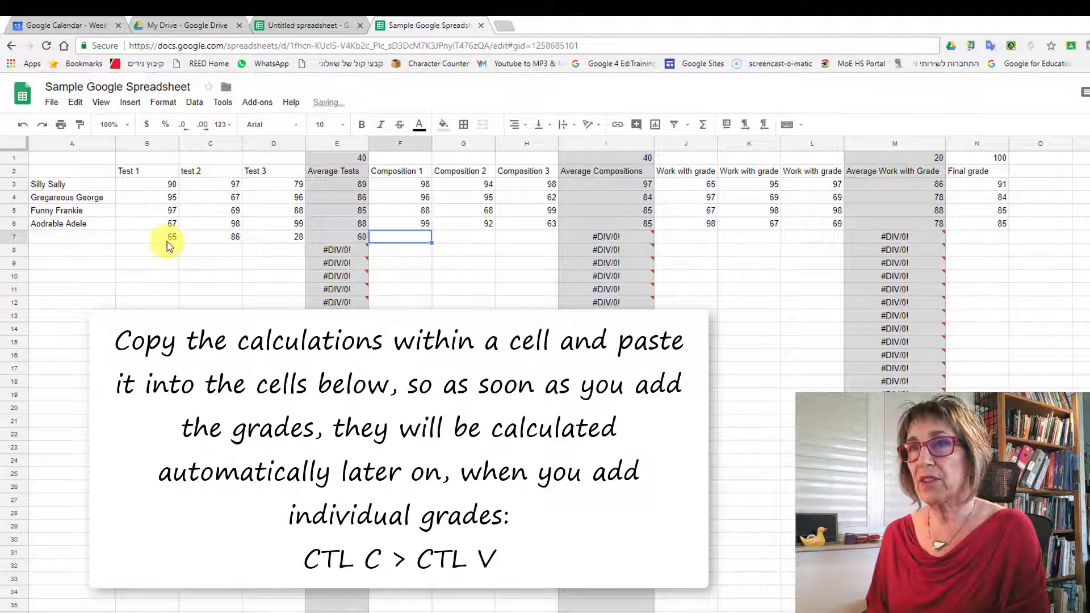
Step: Enter the composition grades 86, 38 and 73 in F7:H7
text(86)
key(Tab)
text(38)
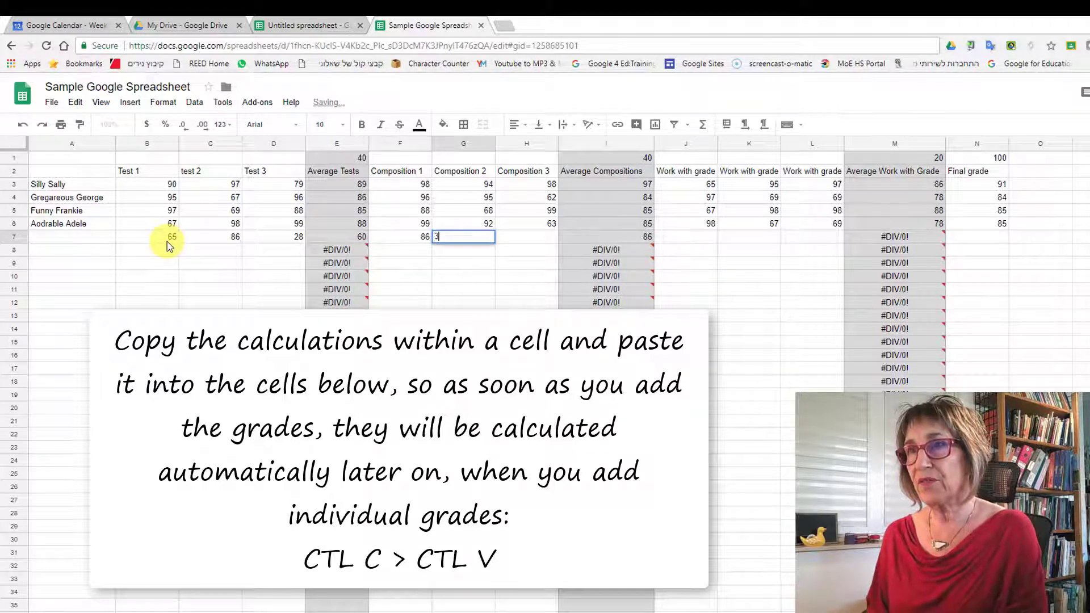
key(Tab)
text(73)
key(Tab)
key(Tab)
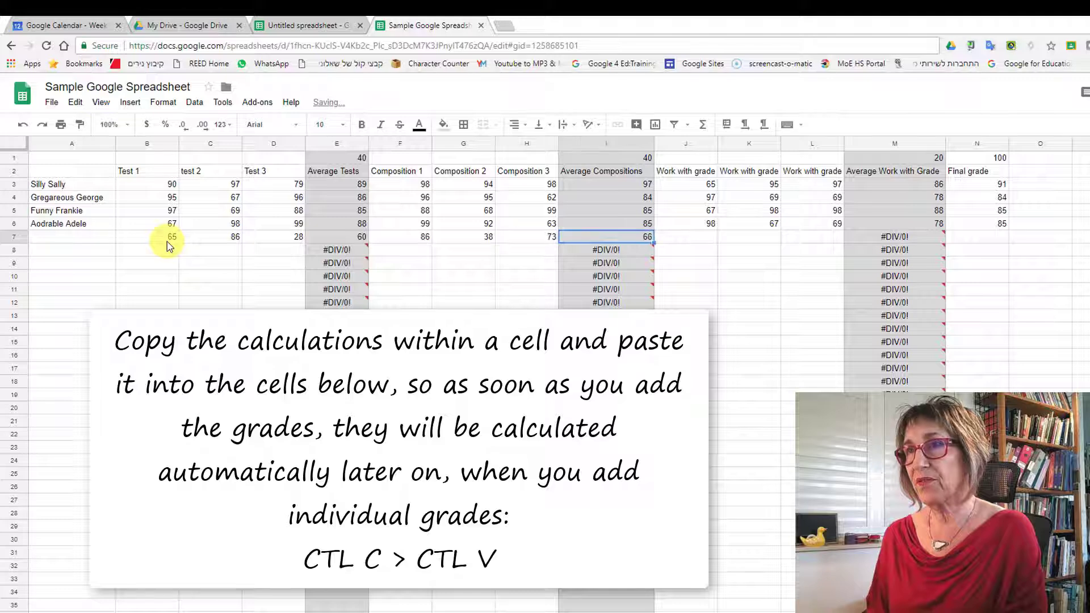
Step: Enter the work grades 88, 99 and 77 in J7:L7
text(88)
key(Tab)
text(99)
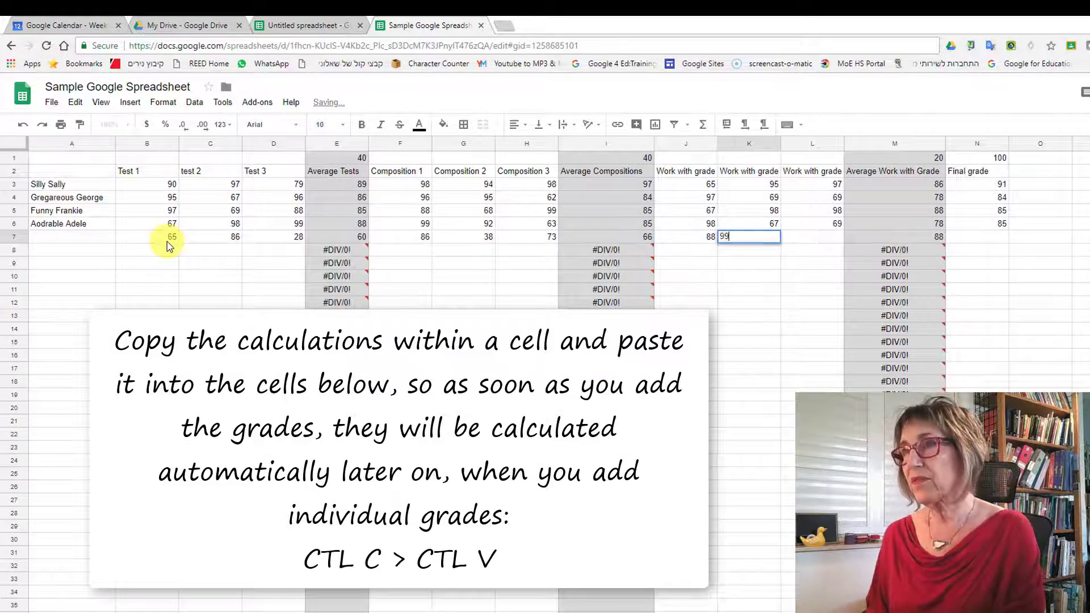
key(Tab)
text(77)
key(Tab)
key(Tab)
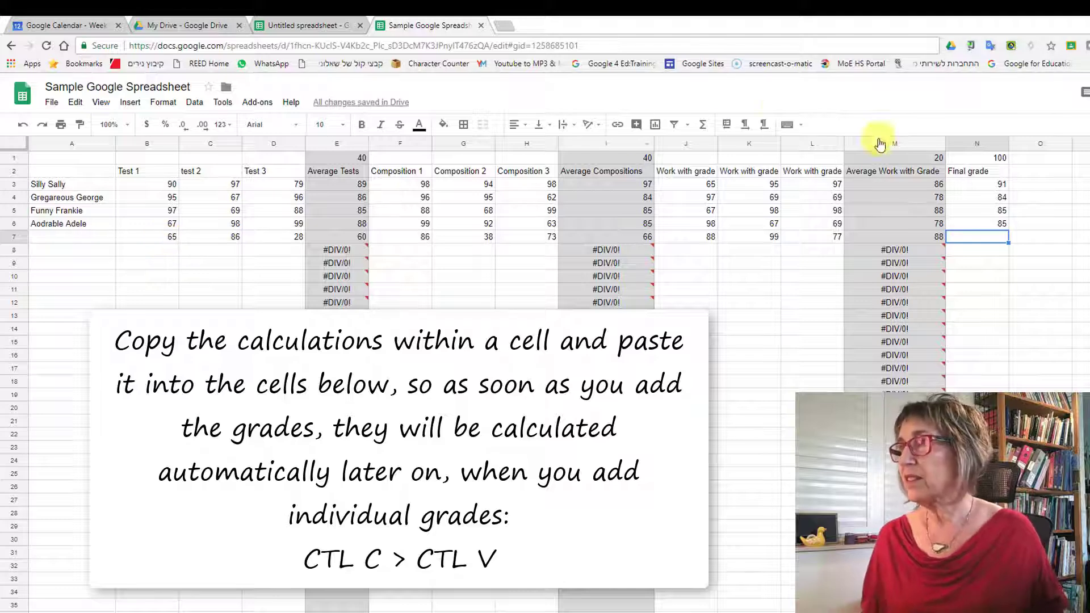
Step: Copy the final grade formula from N6 and paste it into N7
click(972, 223)
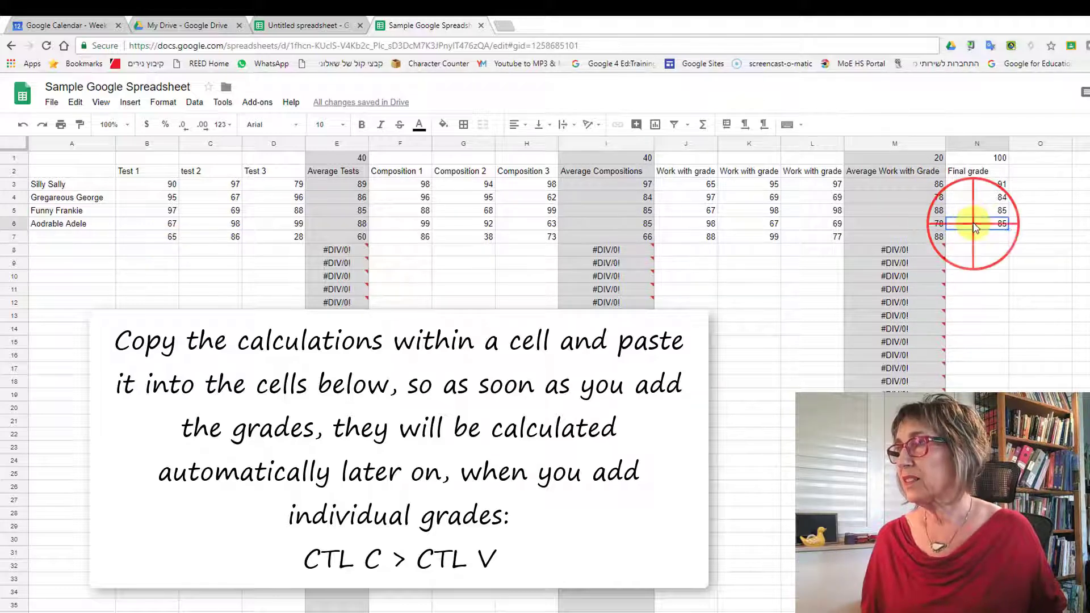
key(ctrl+c)
click(973, 238)
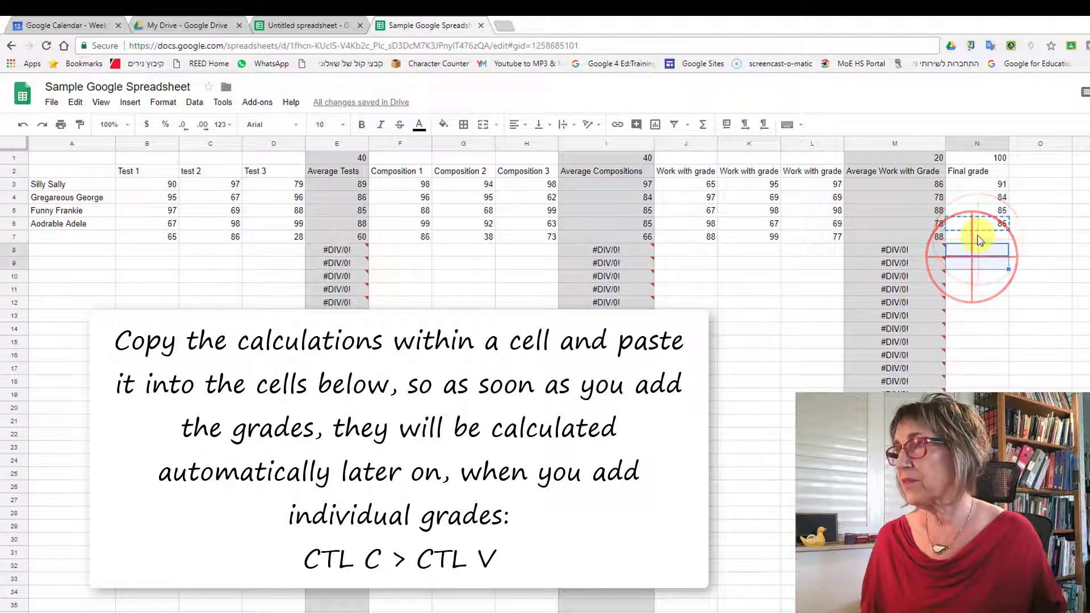
key(ctrl+v)
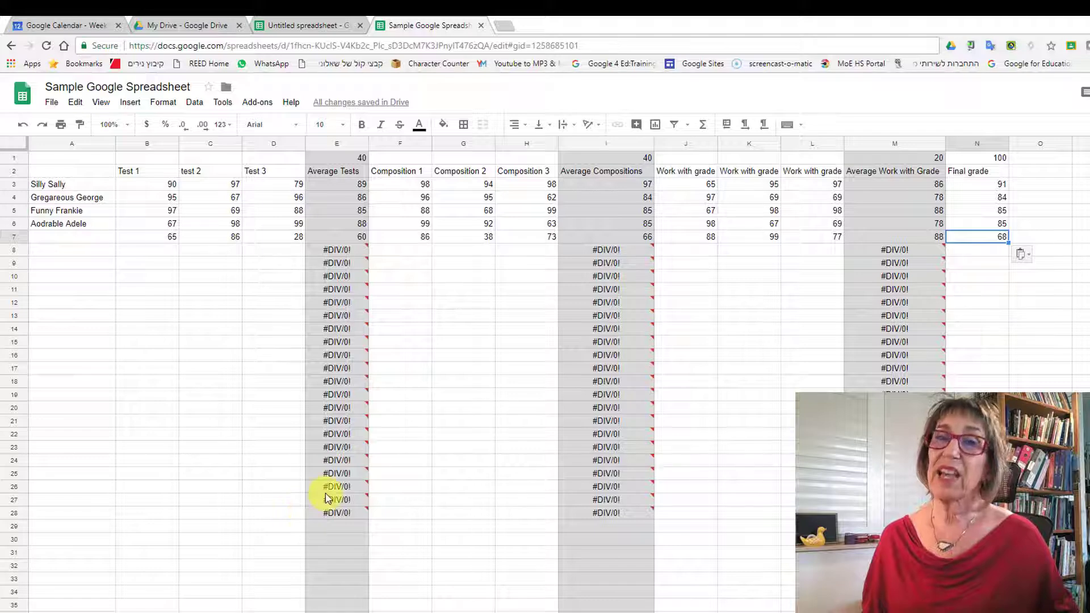
mouse_move(327, 498)
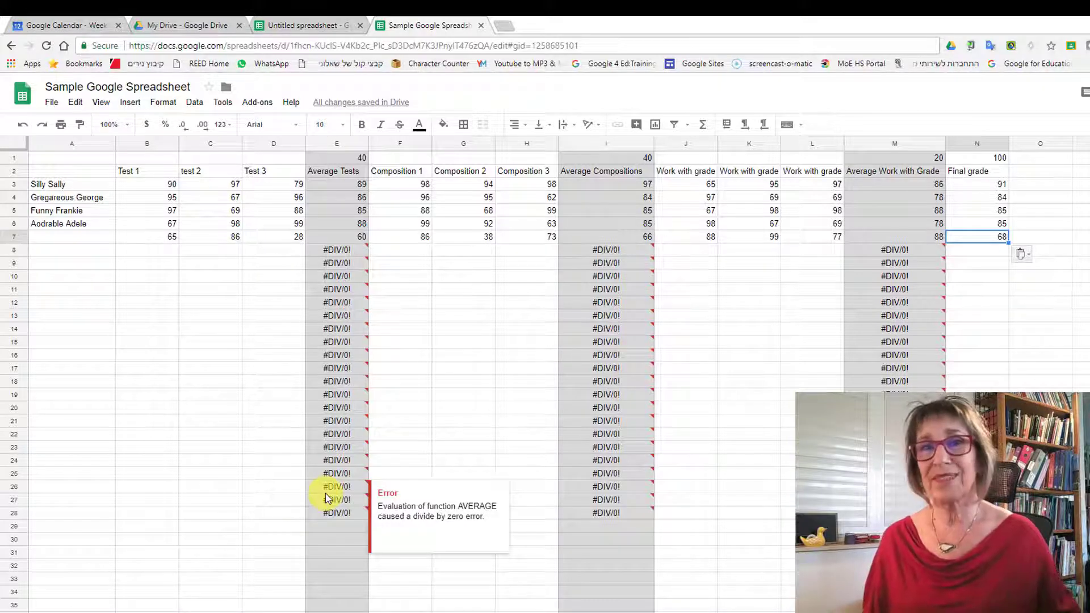